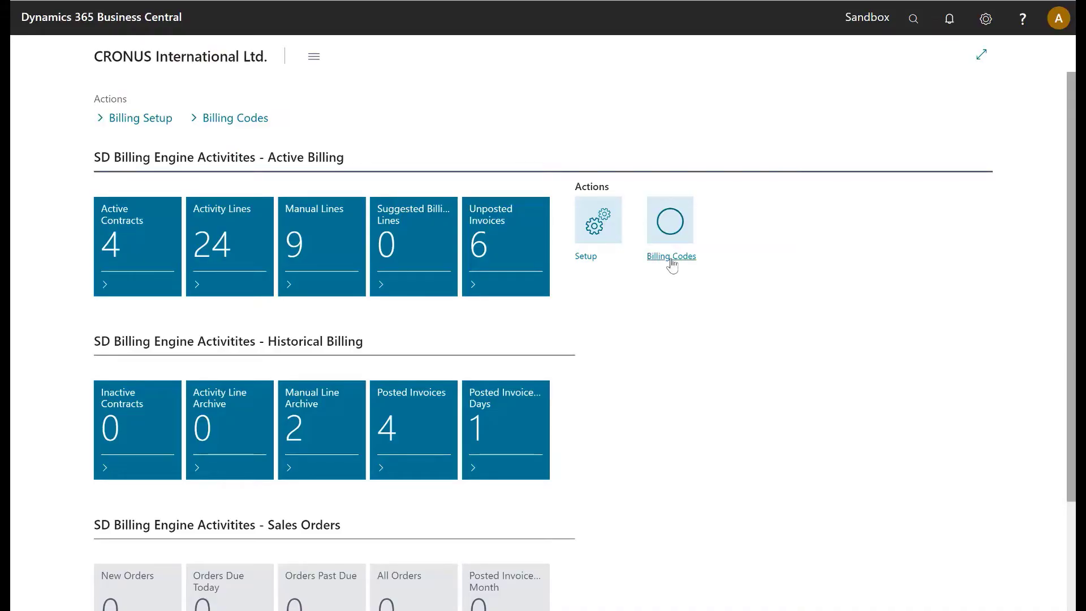
- Open the billing codes list, sort it ascending by Billing Type to review the codes, and return to the home page
left_click(671, 258)
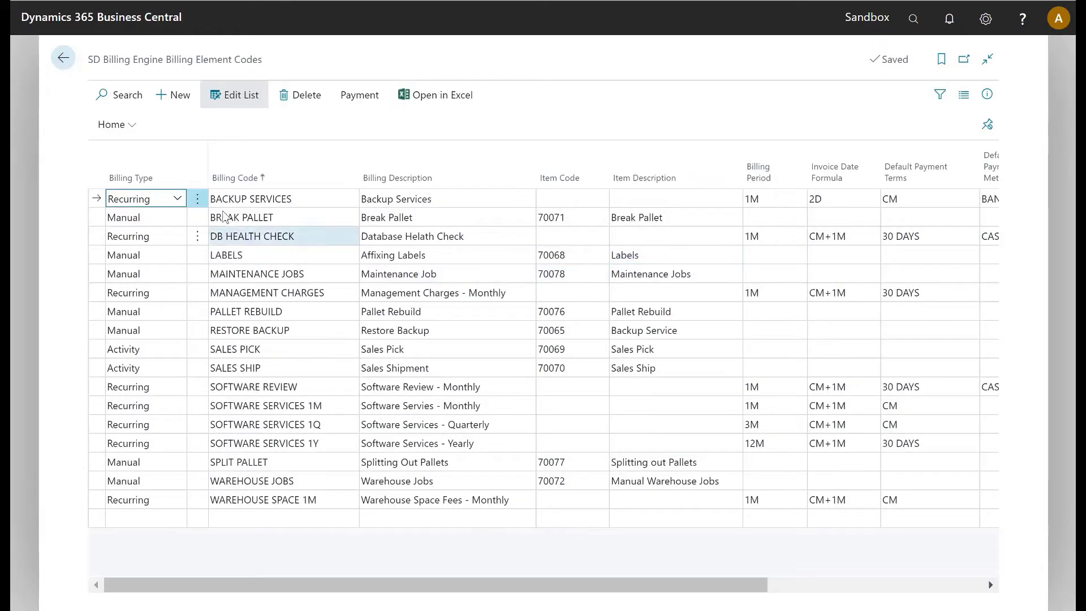
left_click(179, 179)
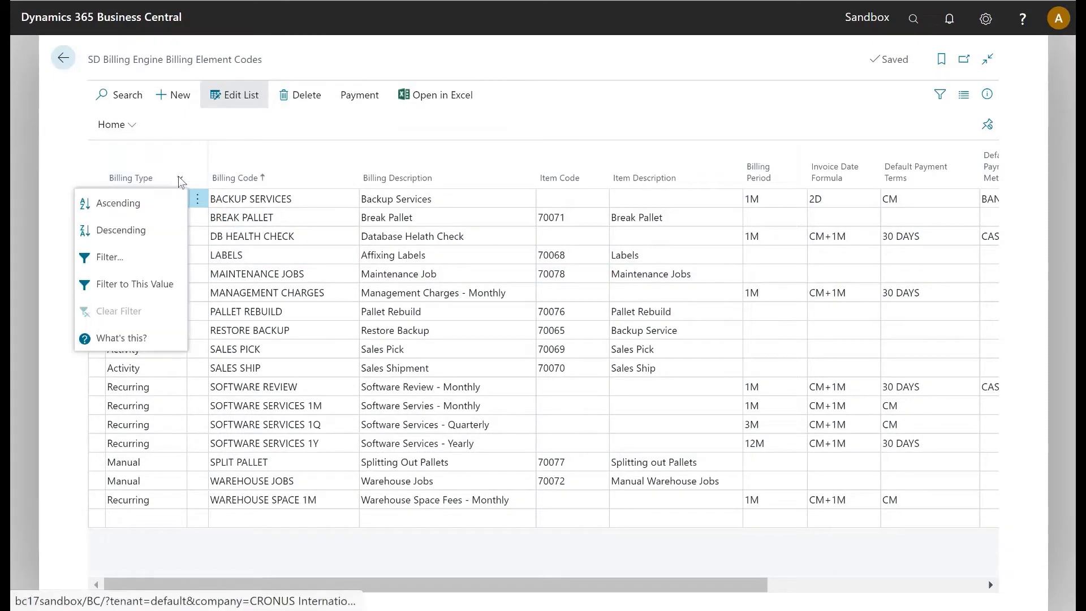
left_click(169, 208)
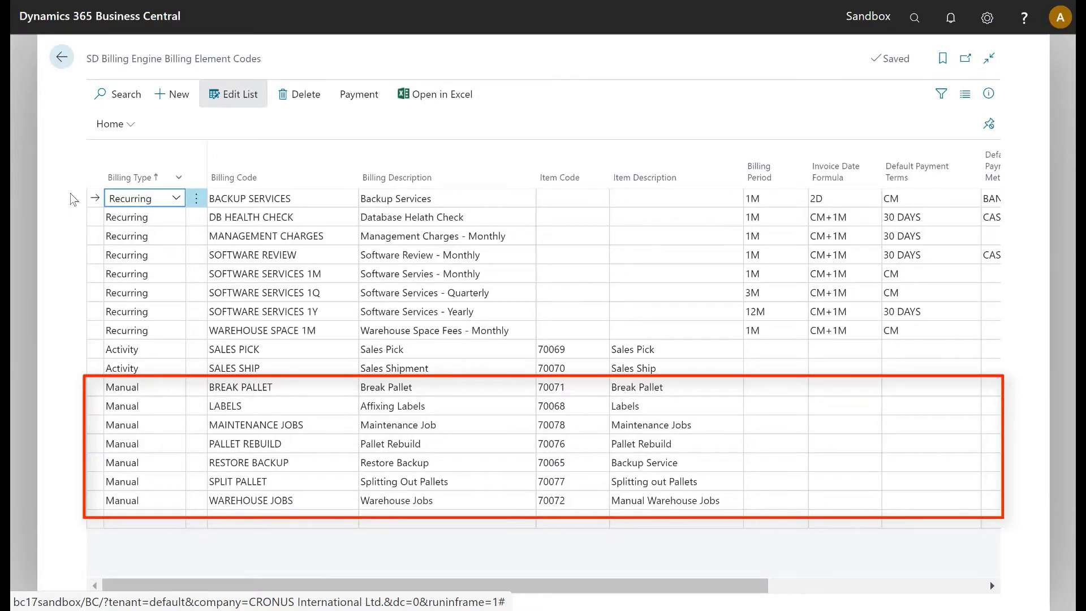
left_click(57, 64)
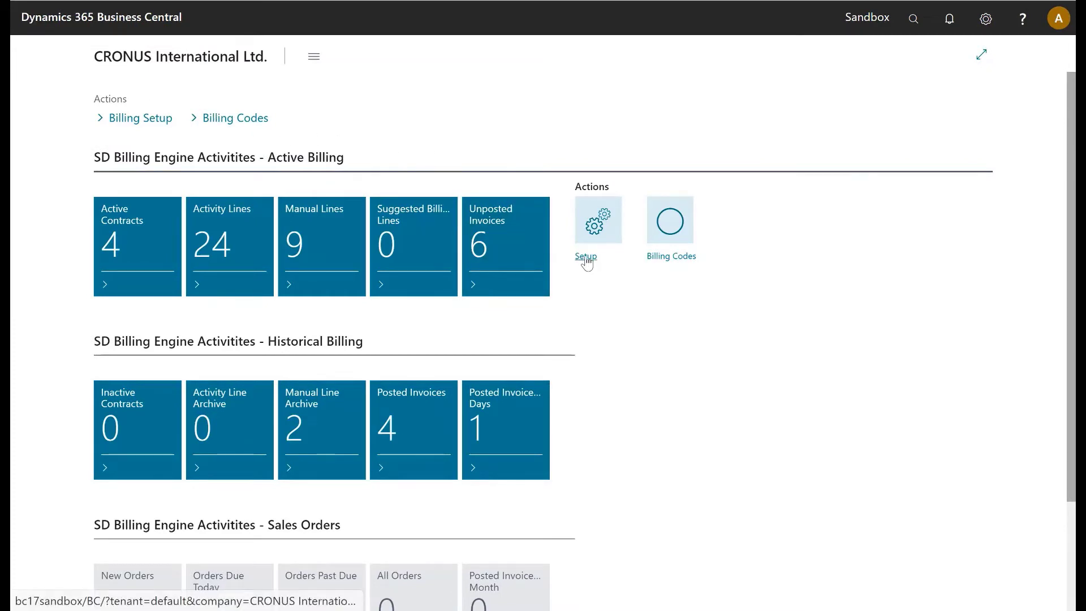
- Examine the Recurring, Activity and Manual Elements sections of the billing engine setup, including their Suggest Billing Handler values
left_click(586, 257)
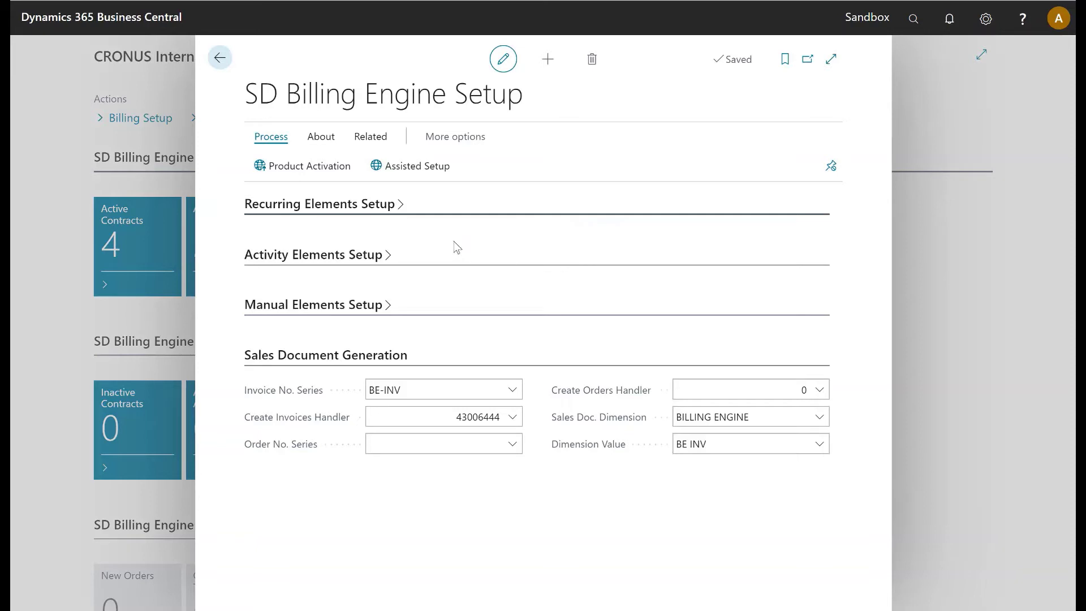
left_click(400, 213)
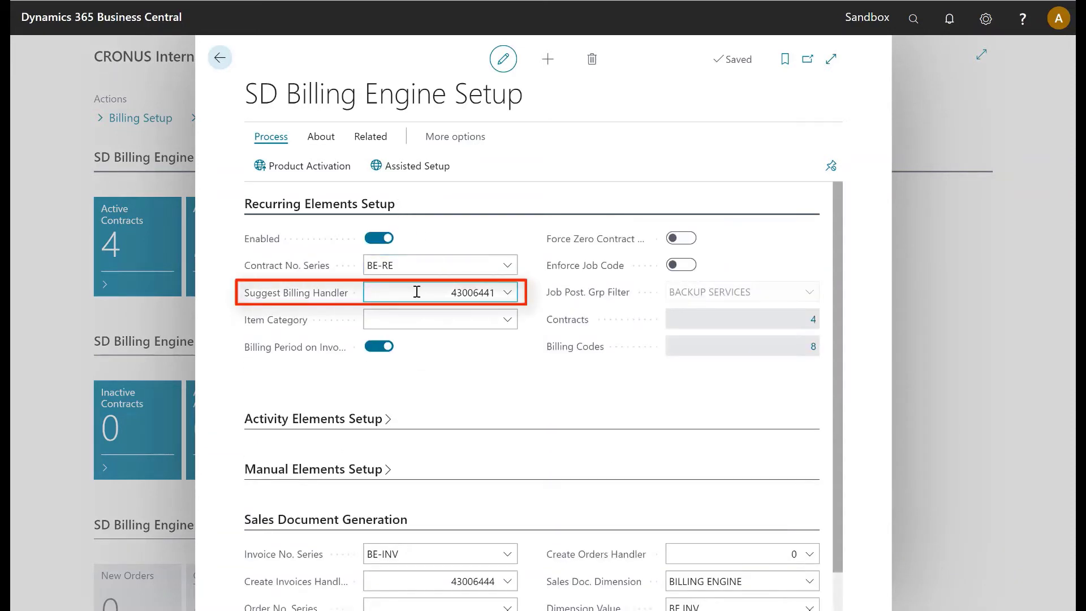
left_click(389, 419)
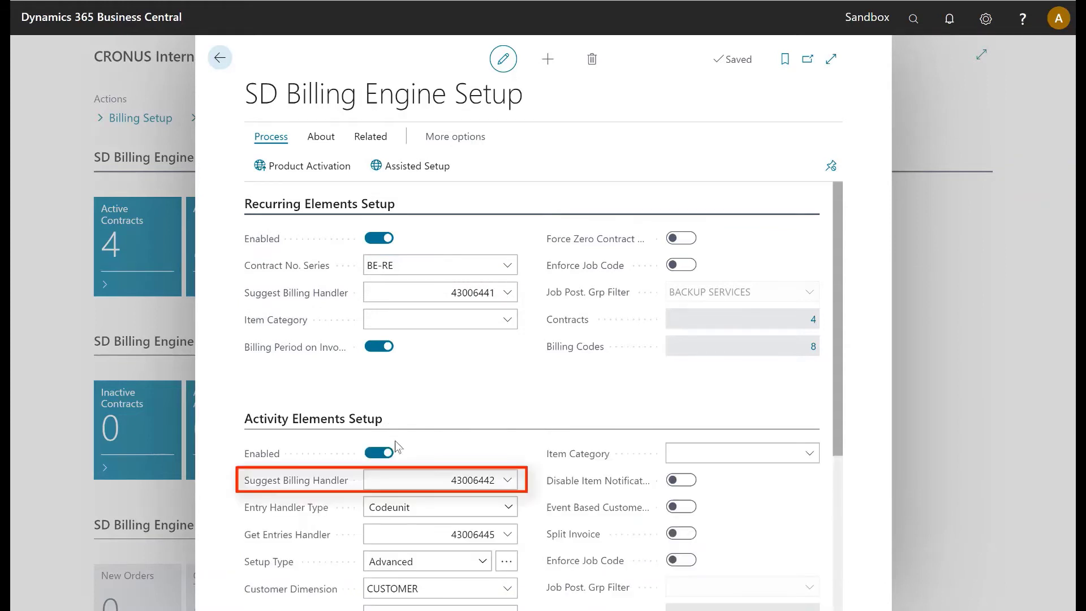
scroll(396, 444, "down", 4)
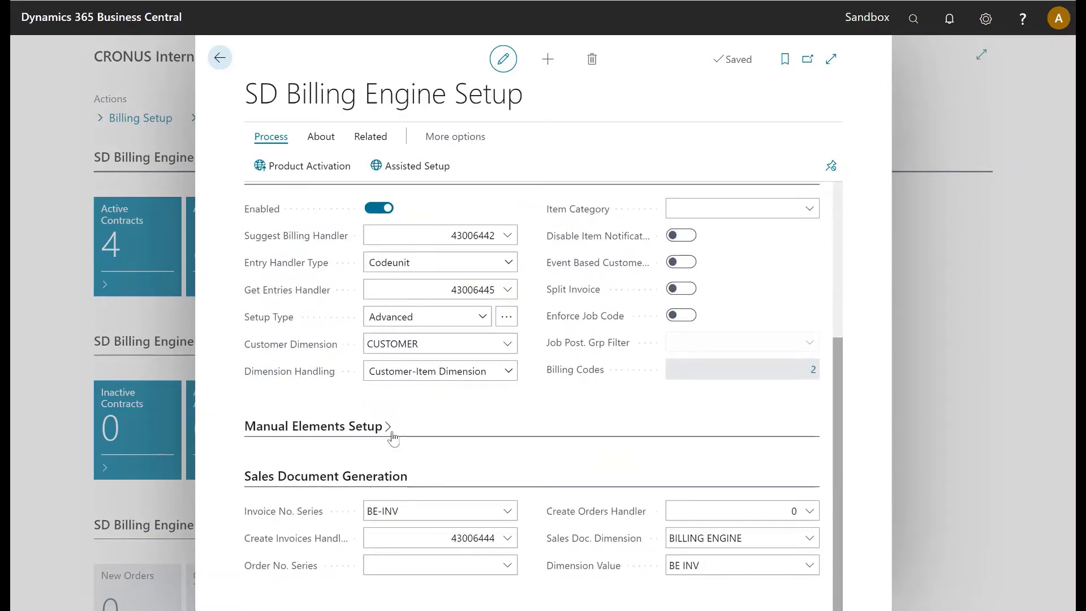
left_click(391, 433)
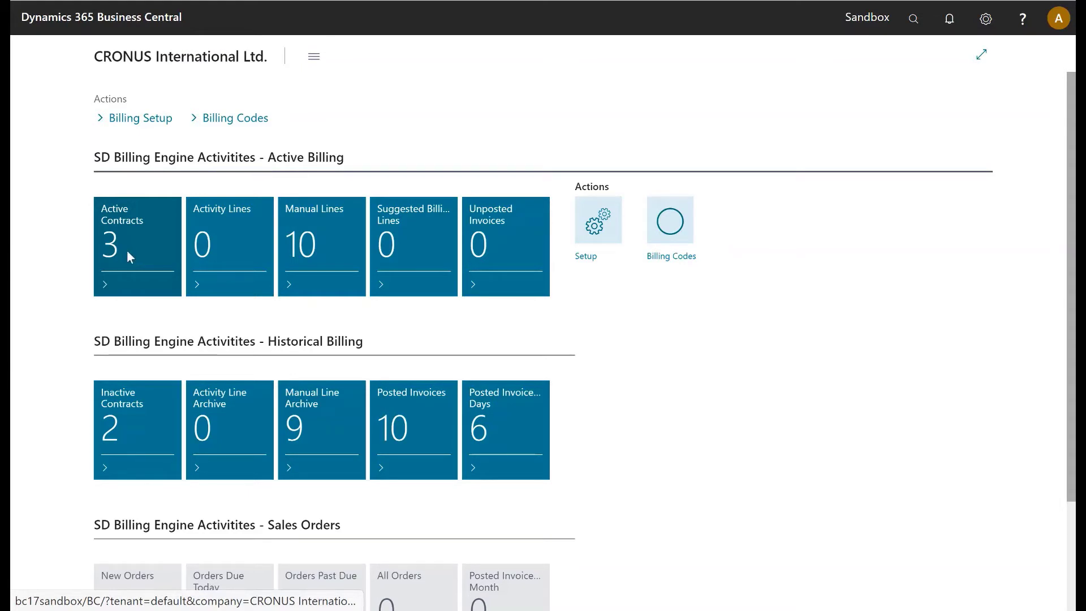
- Review the general details, recurring lines and invoicing section of the active Blanemark Hifi Shop contract, and return to the home page
left_click(127, 250)
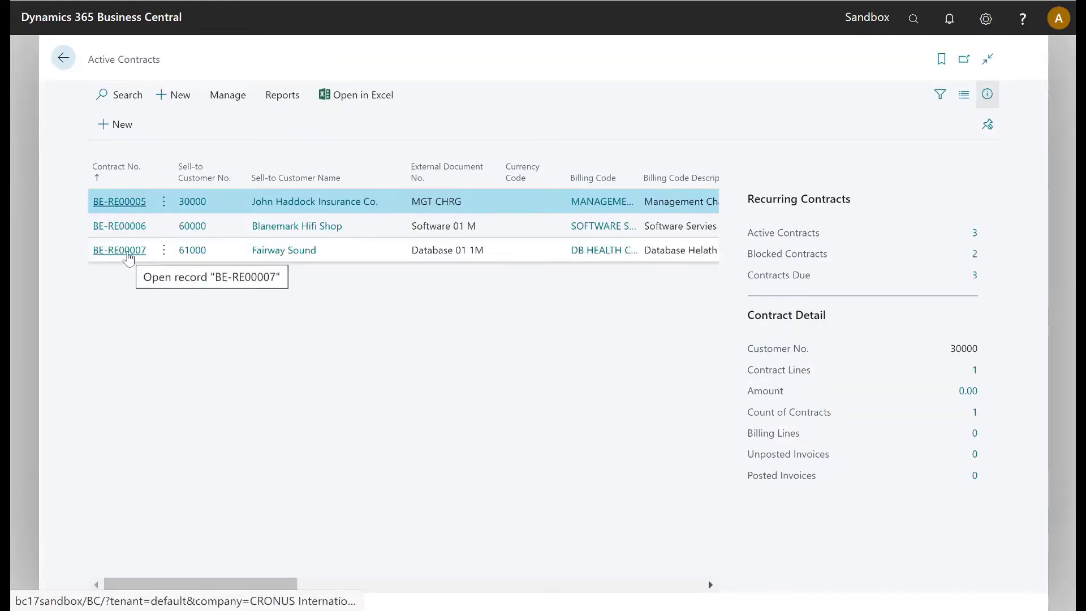
left_click(132, 232)
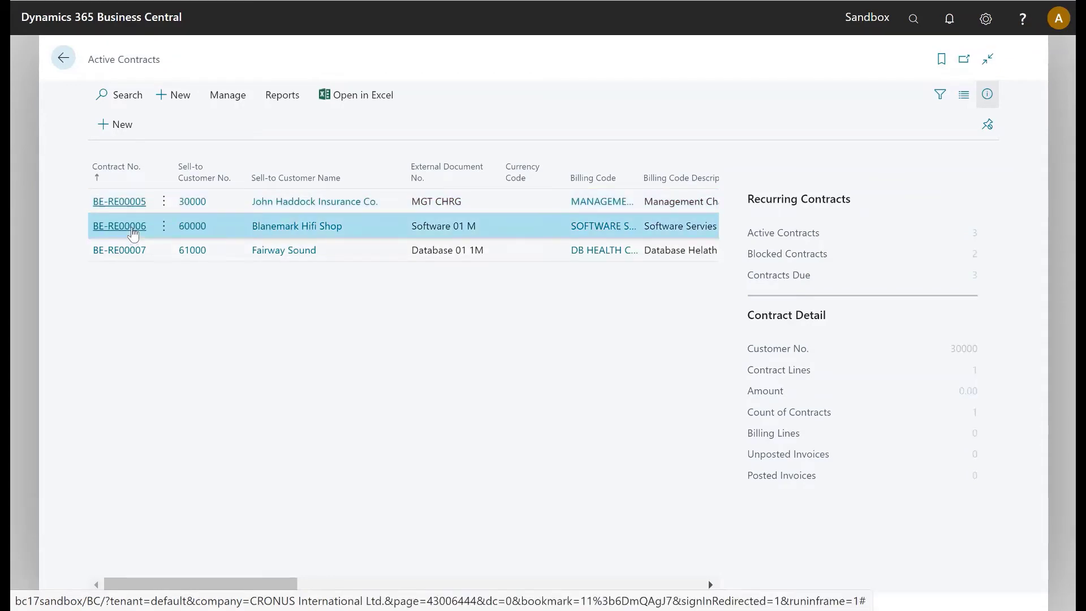
left_click(132, 232)
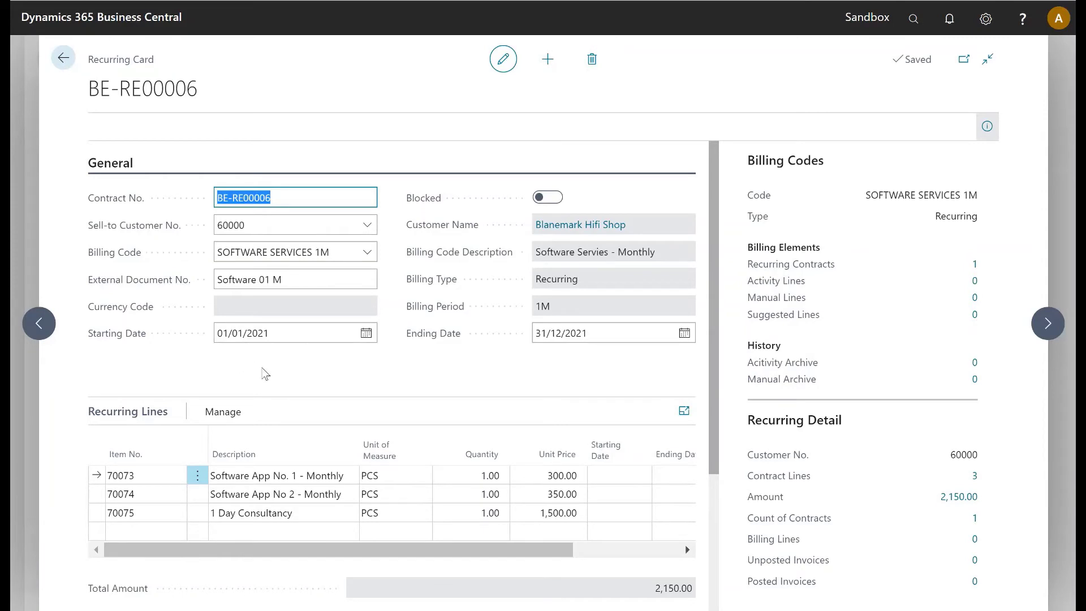
scroll(266, 375, "down", 3)
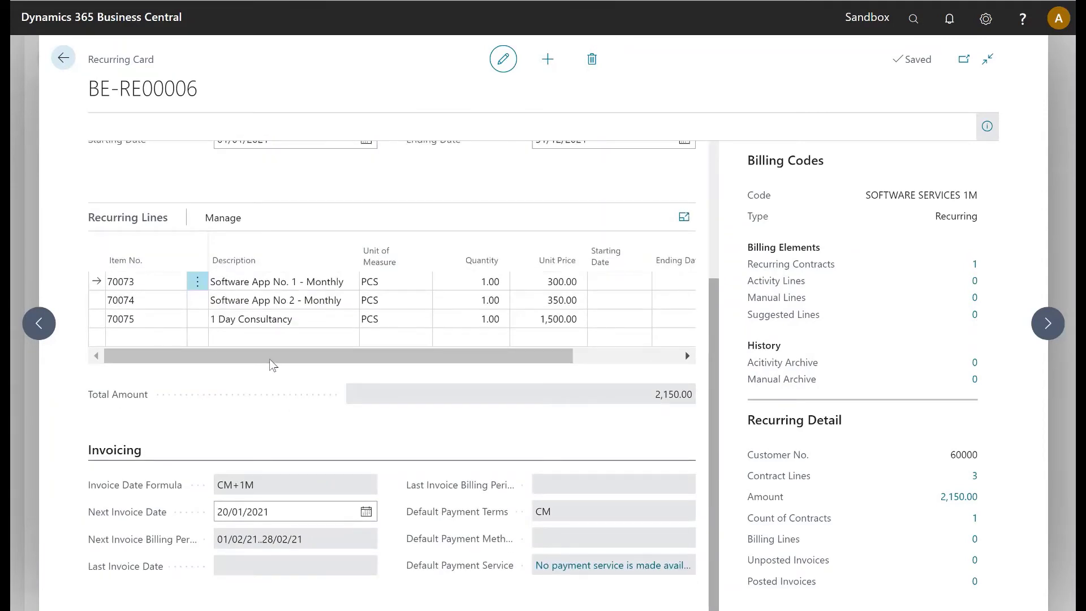
left_click(64, 60)
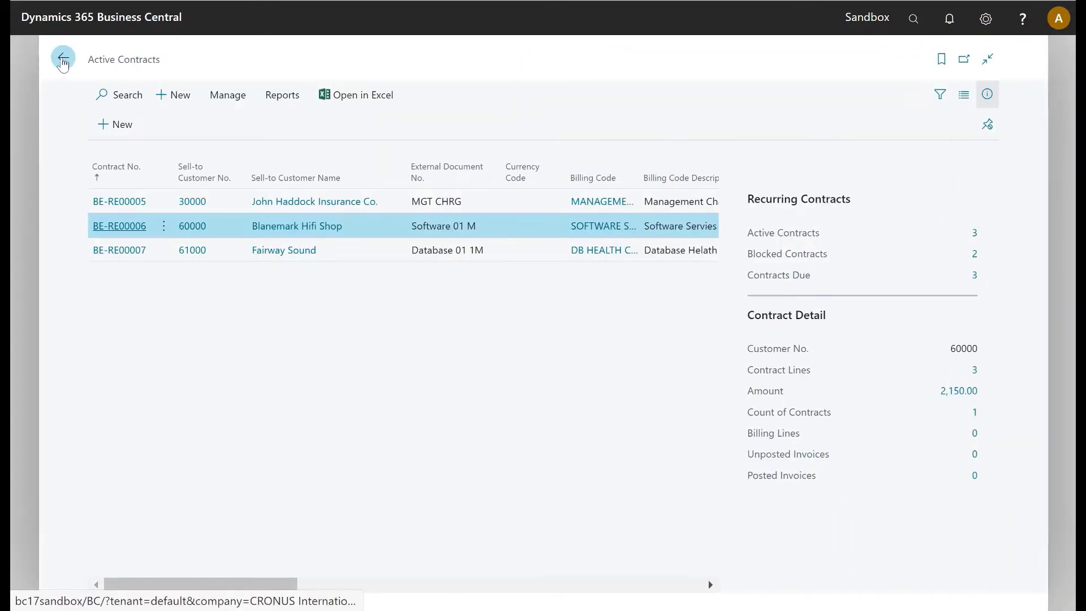
left_click(64, 59)
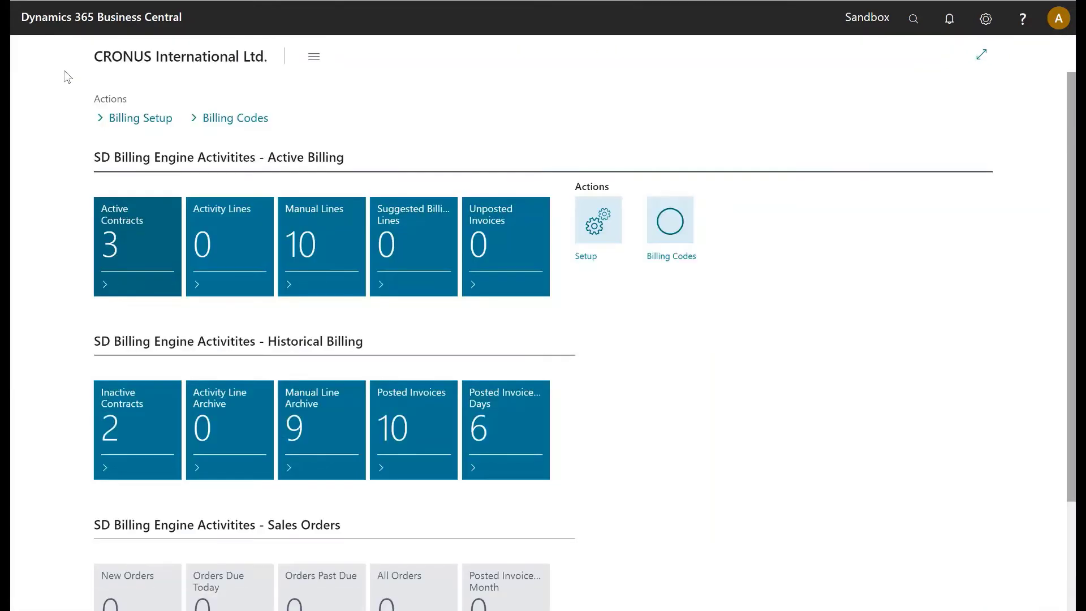
- Get activity line entries for all customers with period start date 01/01/2020 and period end date 01/01/2023
left_click(221, 239)
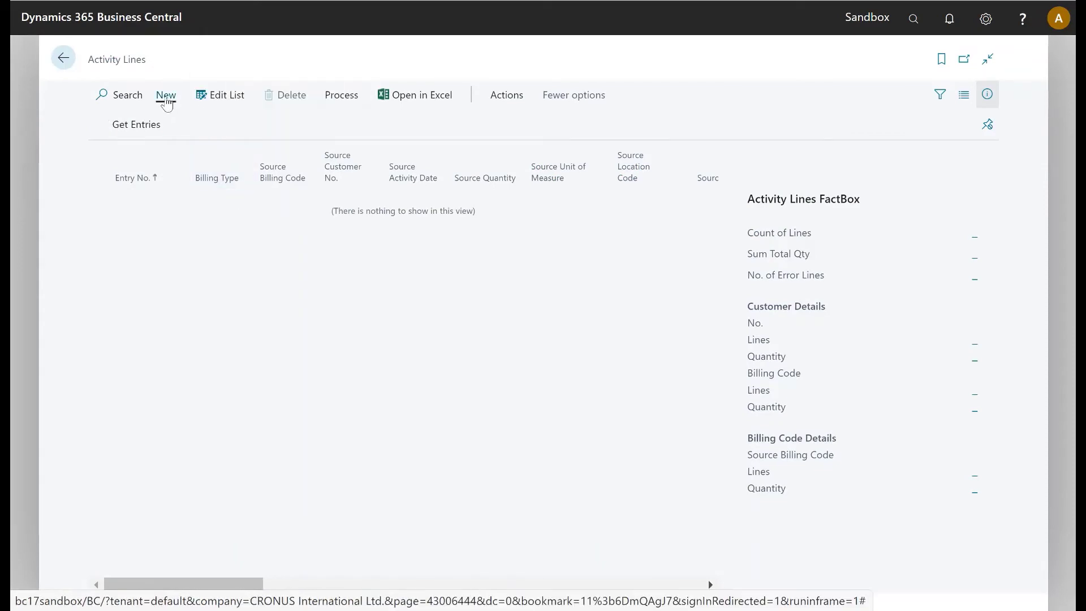
left_click(148, 126)
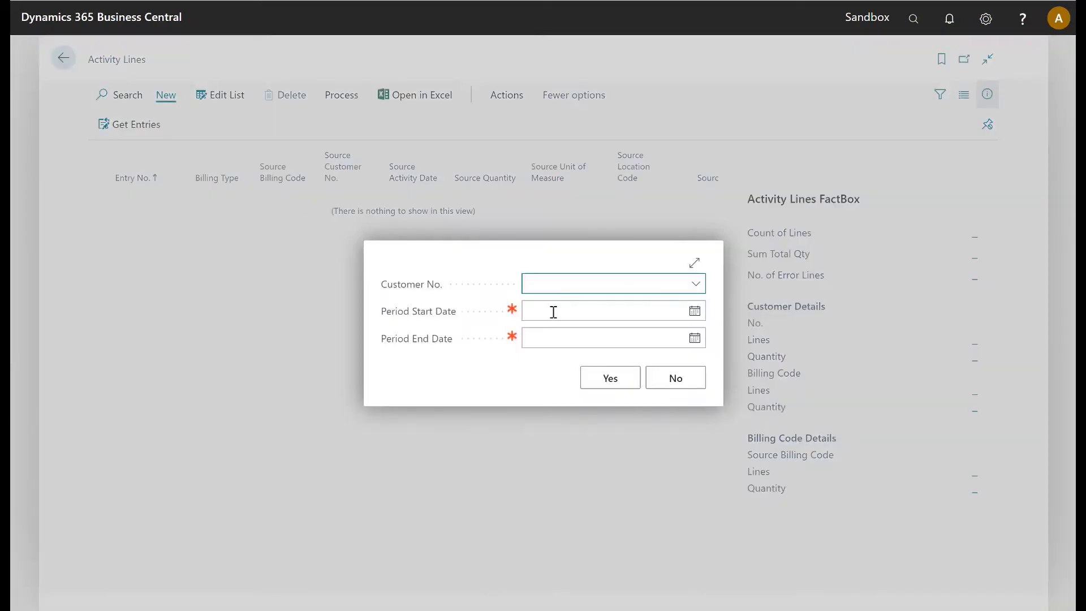
left_click(553, 312)
type("010120")
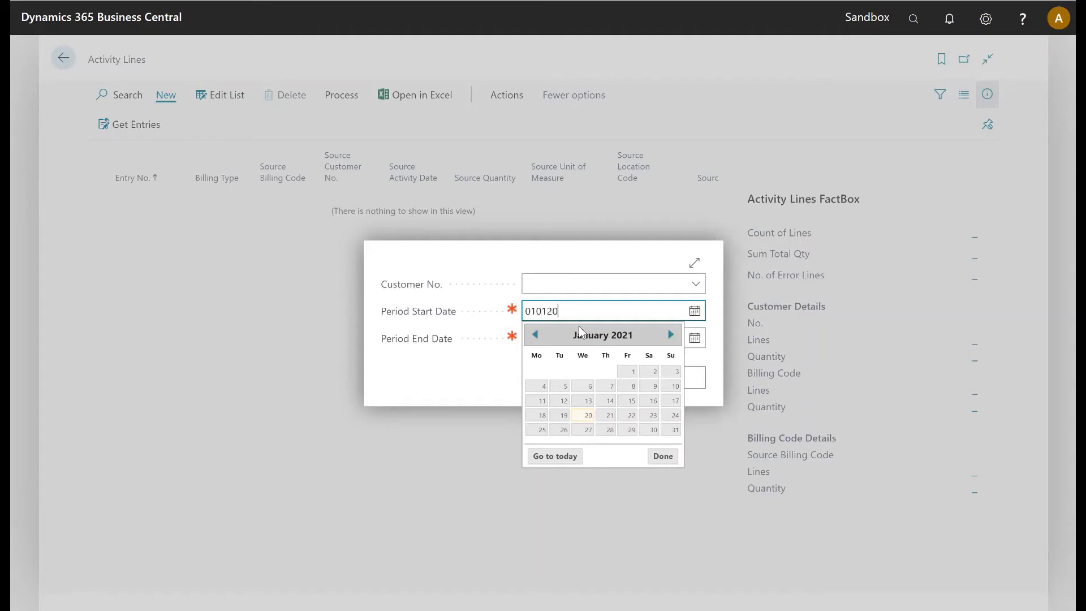
key("Tab")
type("010")
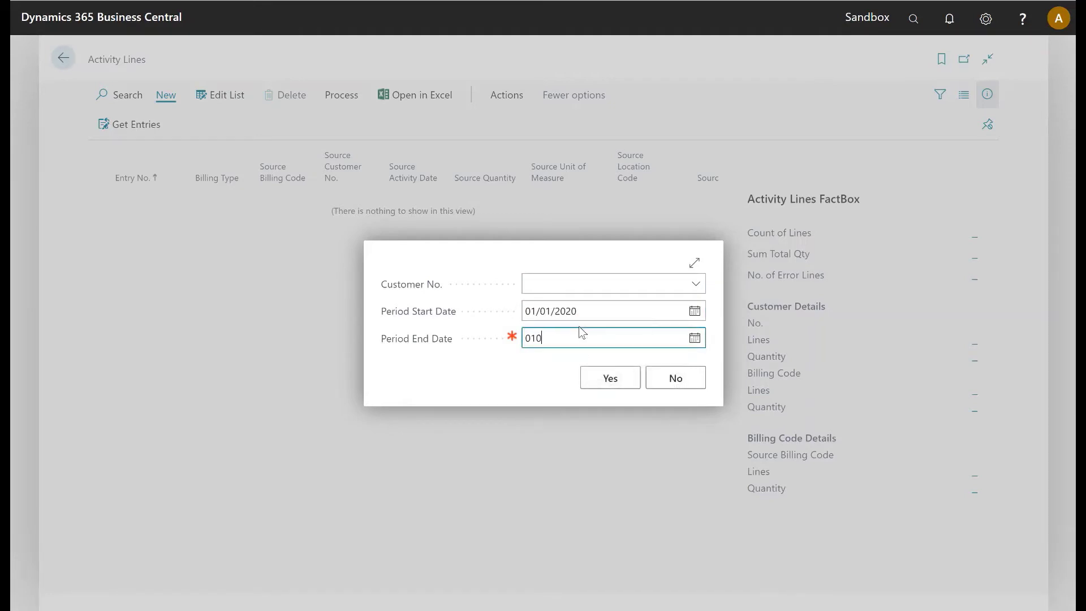
type("123")
key("Tab")
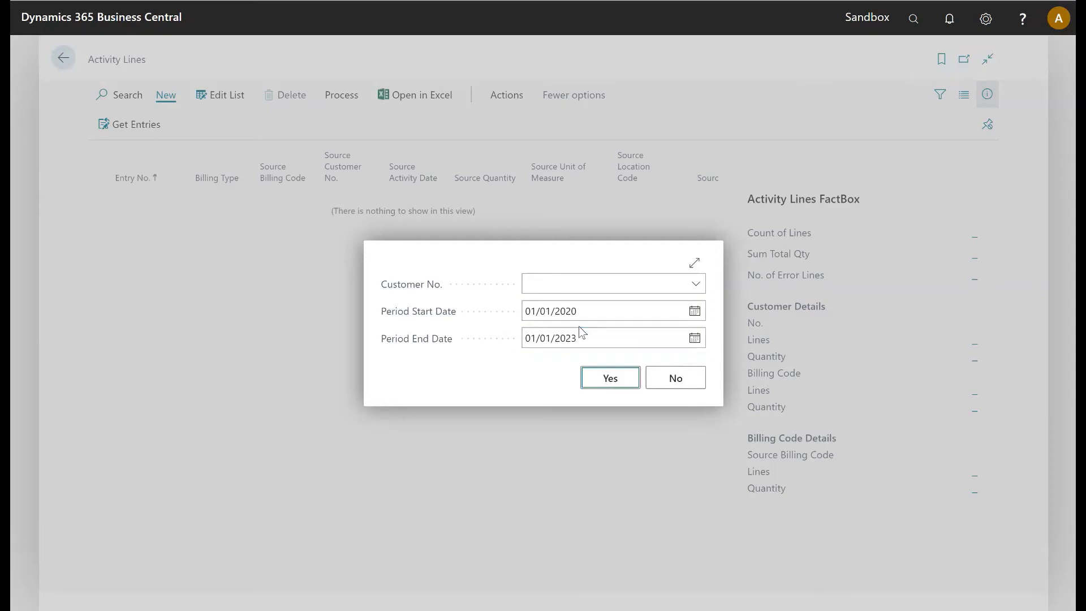
left_click(603, 379)
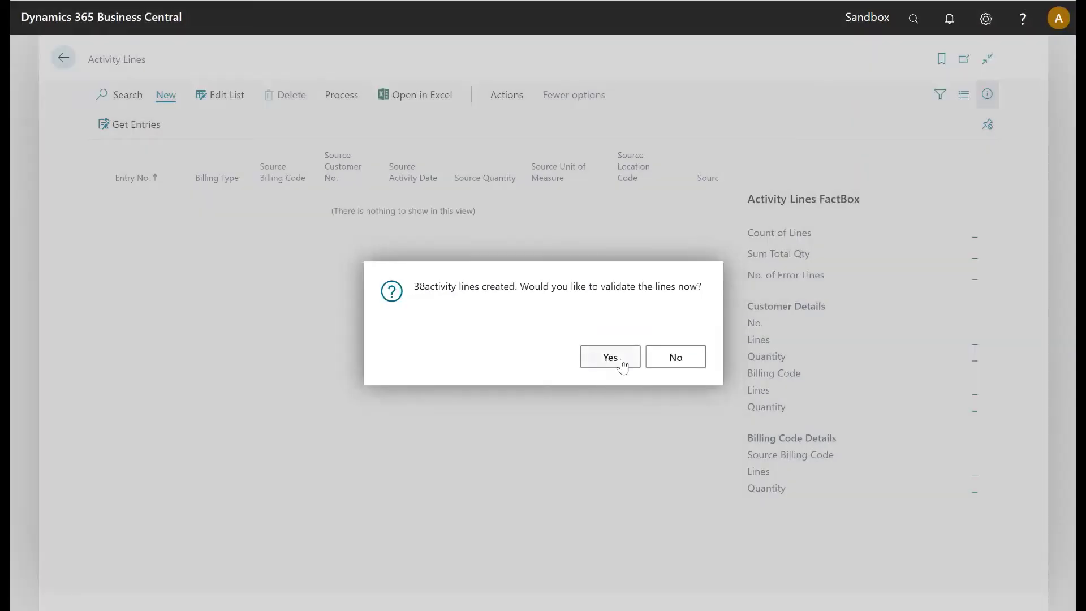
- Validate the newly created activity lines, acknowledge the processing summary and return to the home page
left_click(621, 361)
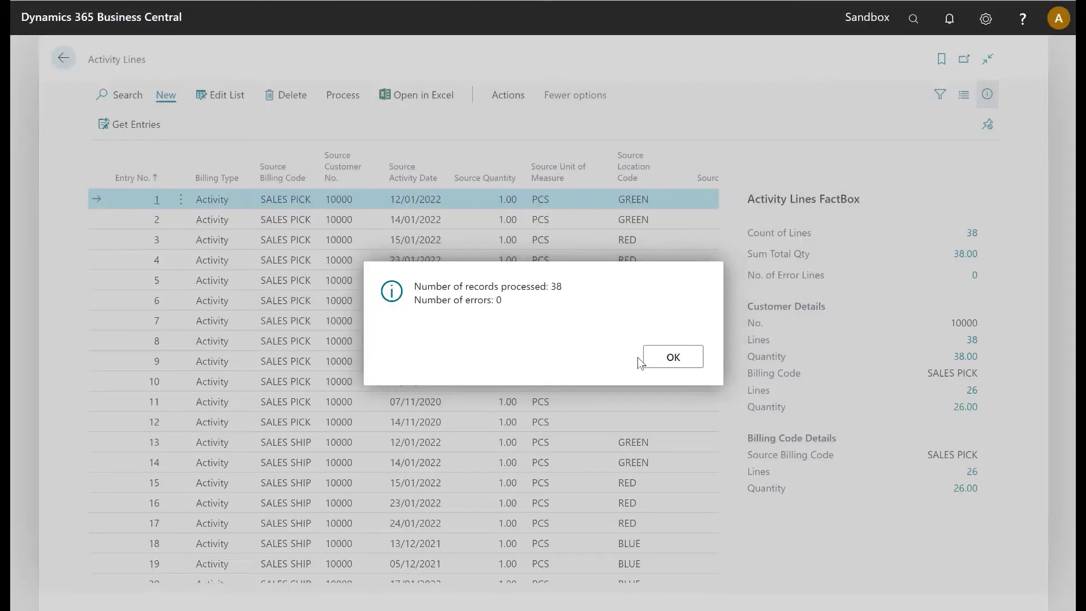
left_click(663, 361)
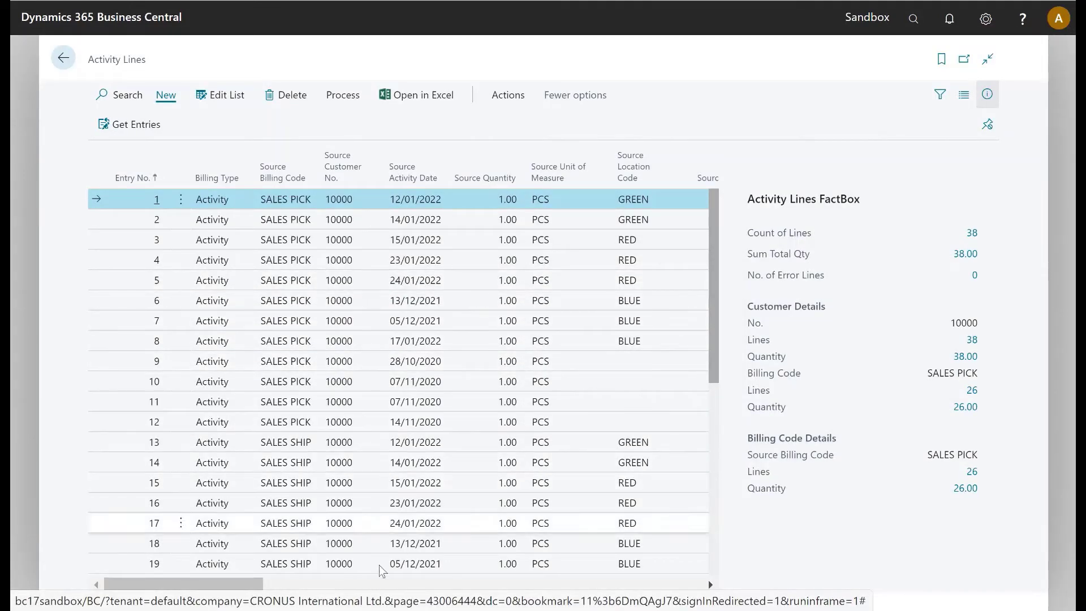
mouse_move(258, 588)
left_mouse_down()
mouse_move(700, 596)
mouse_move(260, 588)
left_mouse_up()
left_click(65, 58)
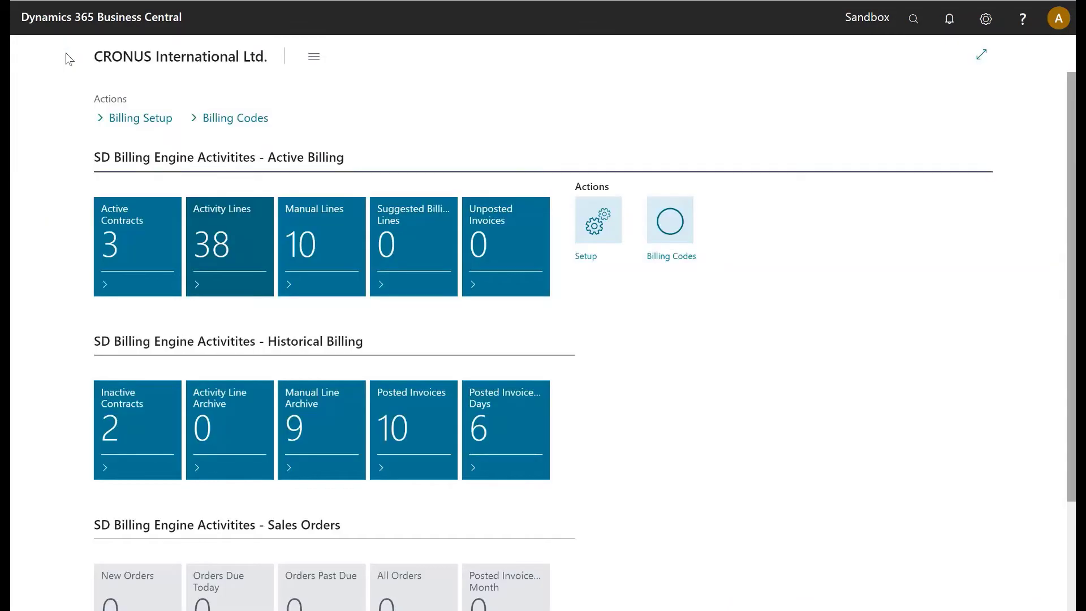
- Create a new manual activity line with the billing code SPLIT PALLET
left_click(323, 244)
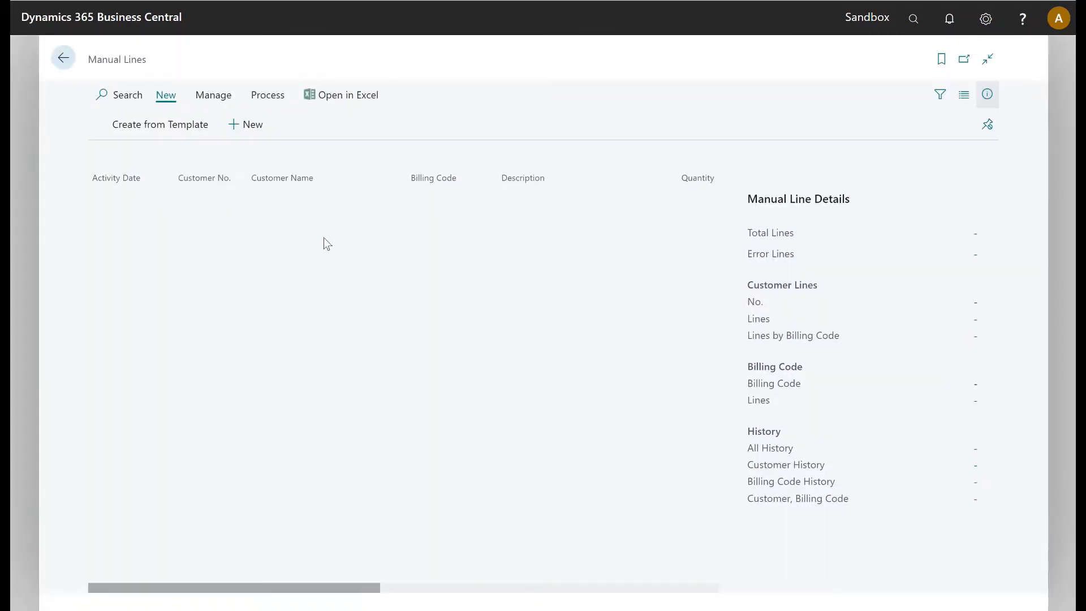
left_click(245, 125)
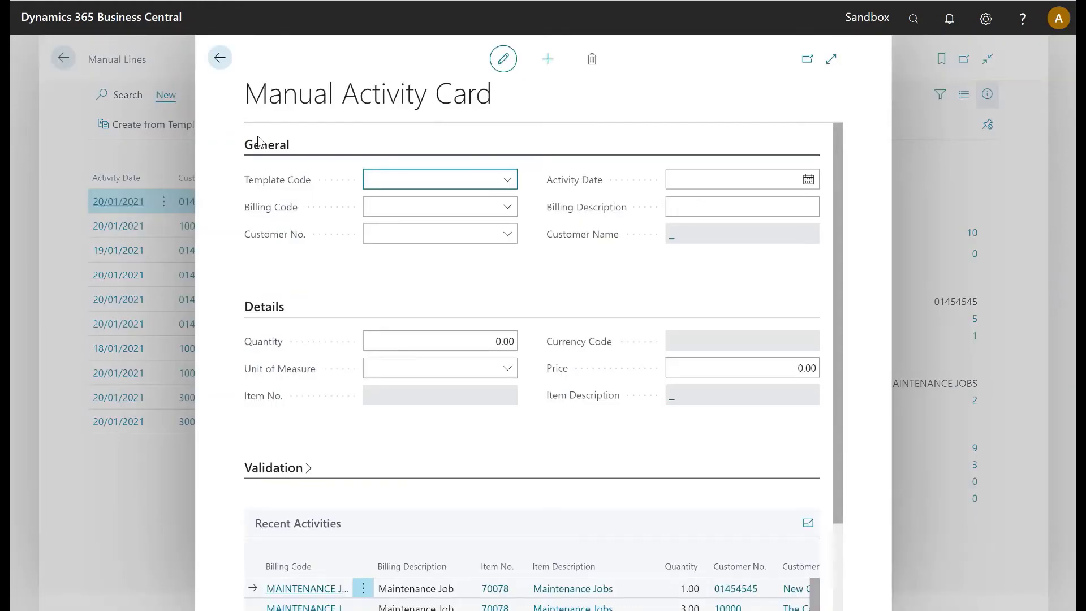
left_click(507, 208)
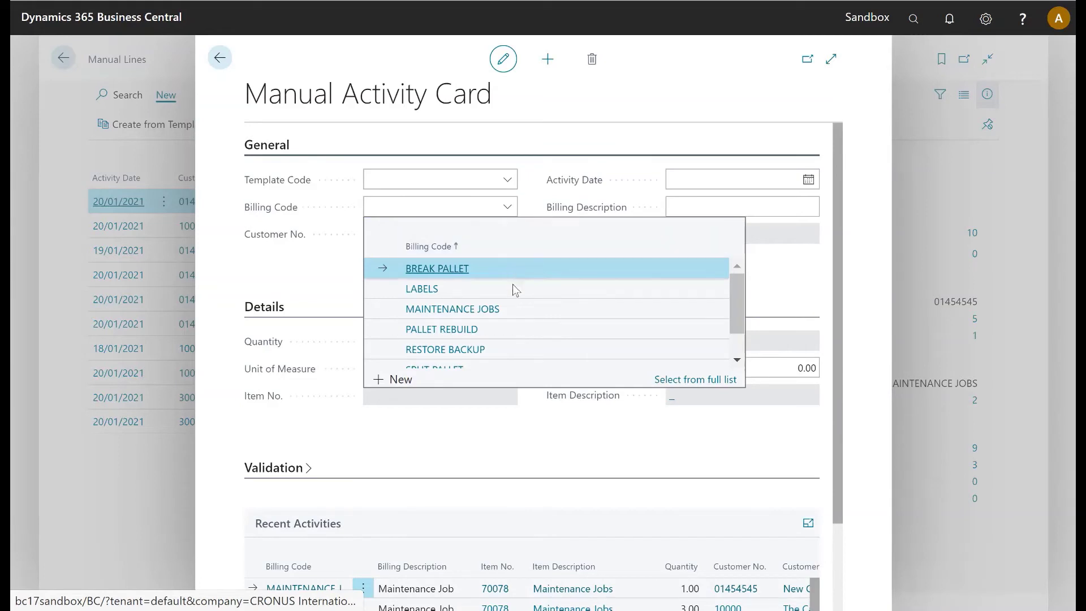
scroll(522, 303, "down", 1)
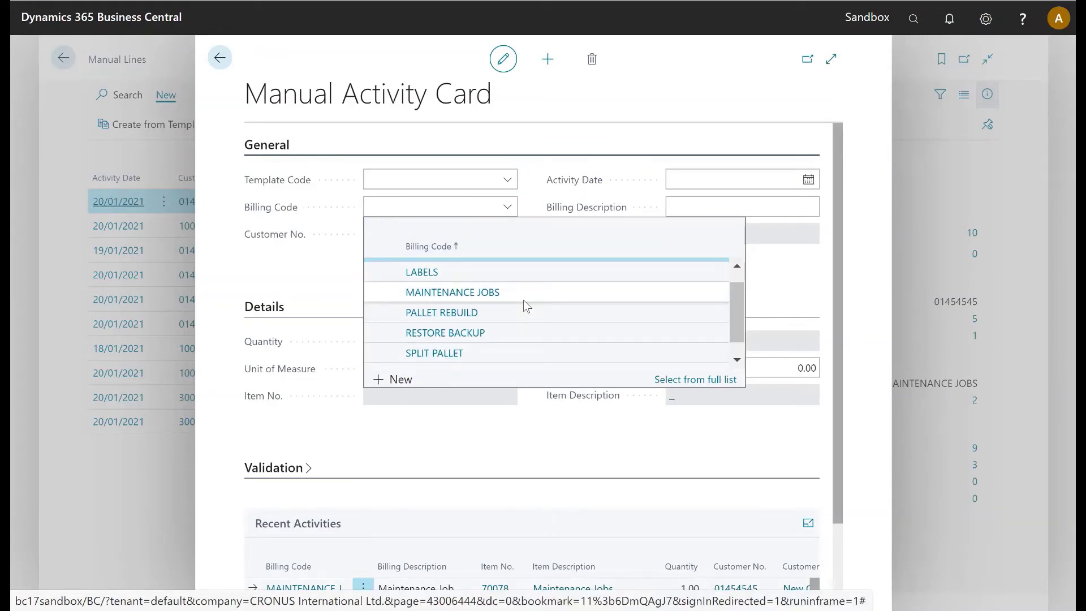
left_click(512, 351)
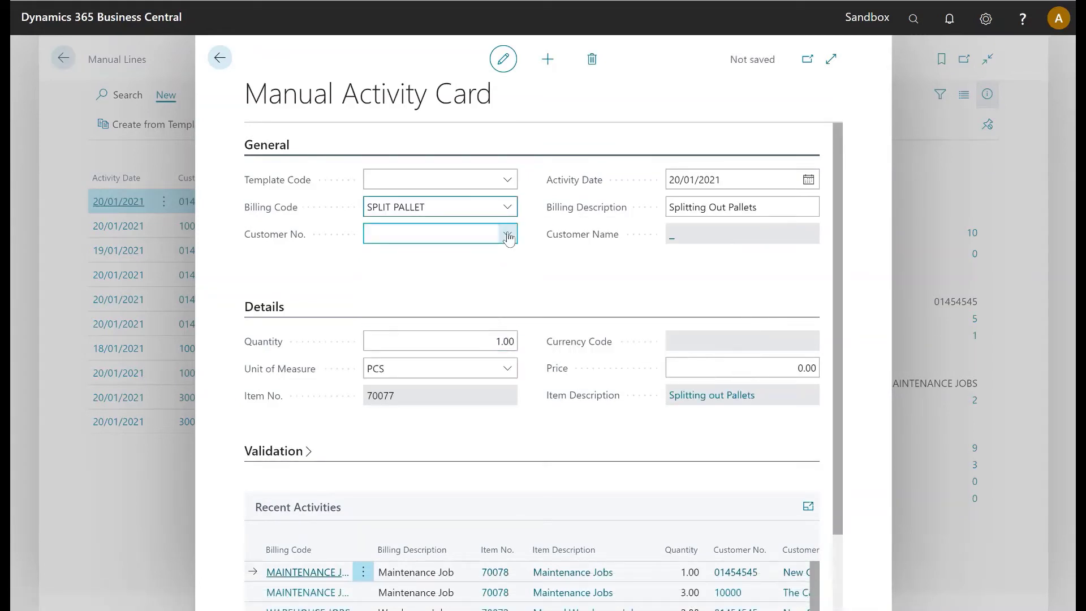
- Assign the manual activity to customer Candoxy Canada Inc., set its price to 3.00, and return to the home page
left_click(507, 234)
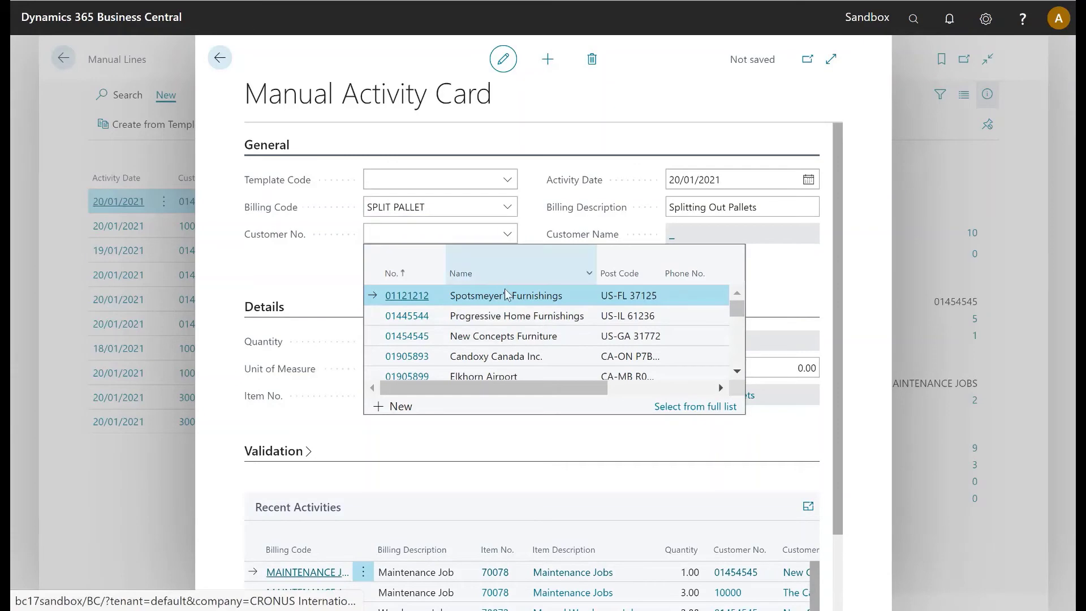
left_click(507, 356)
left_click(761, 368)
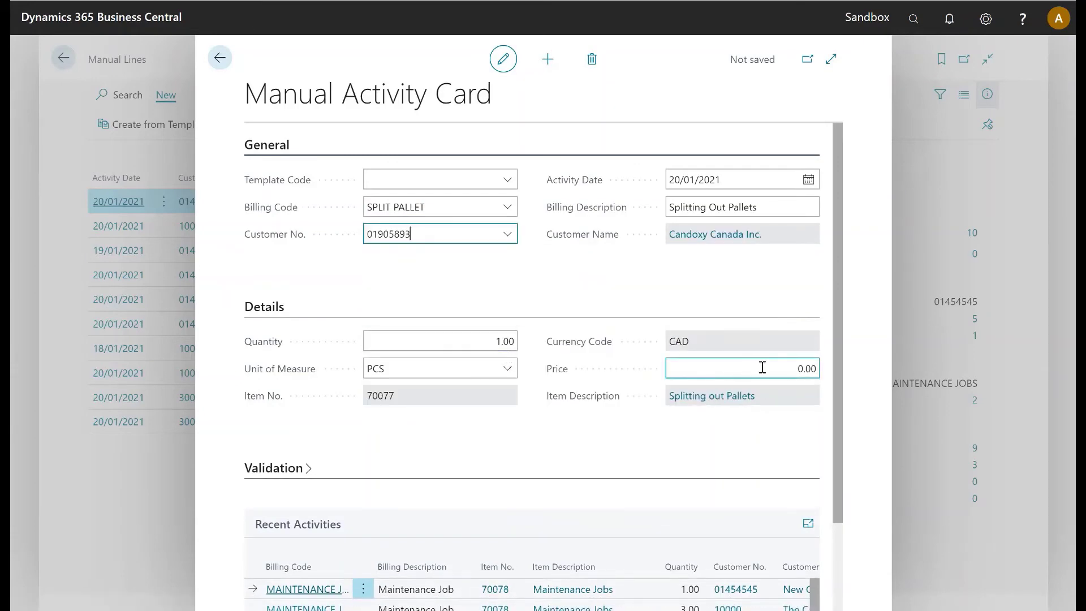
type("3.00")
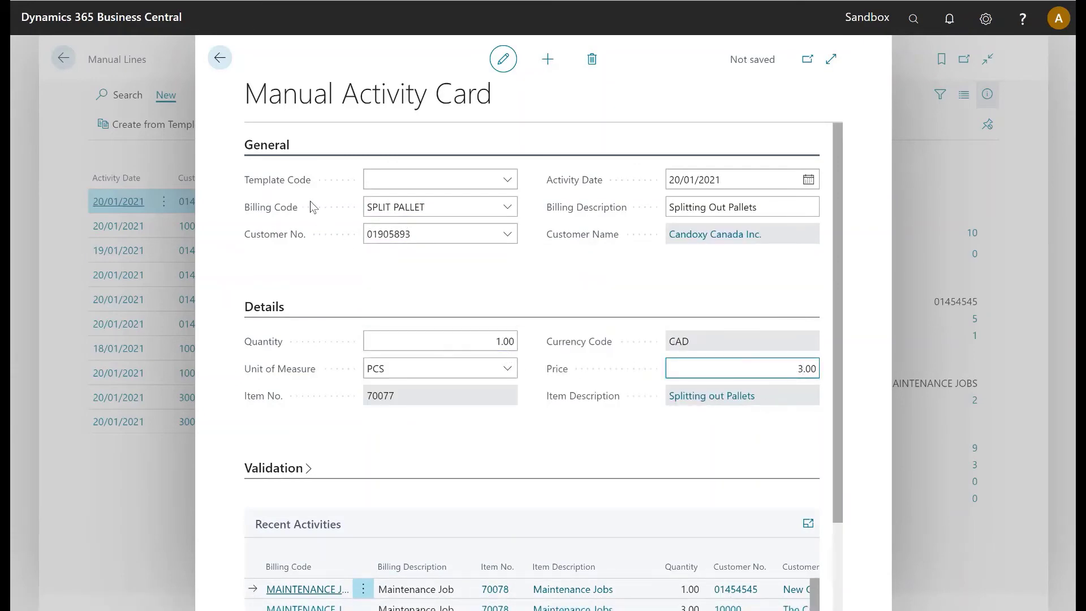
left_click(220, 57)
left_click(63, 59)
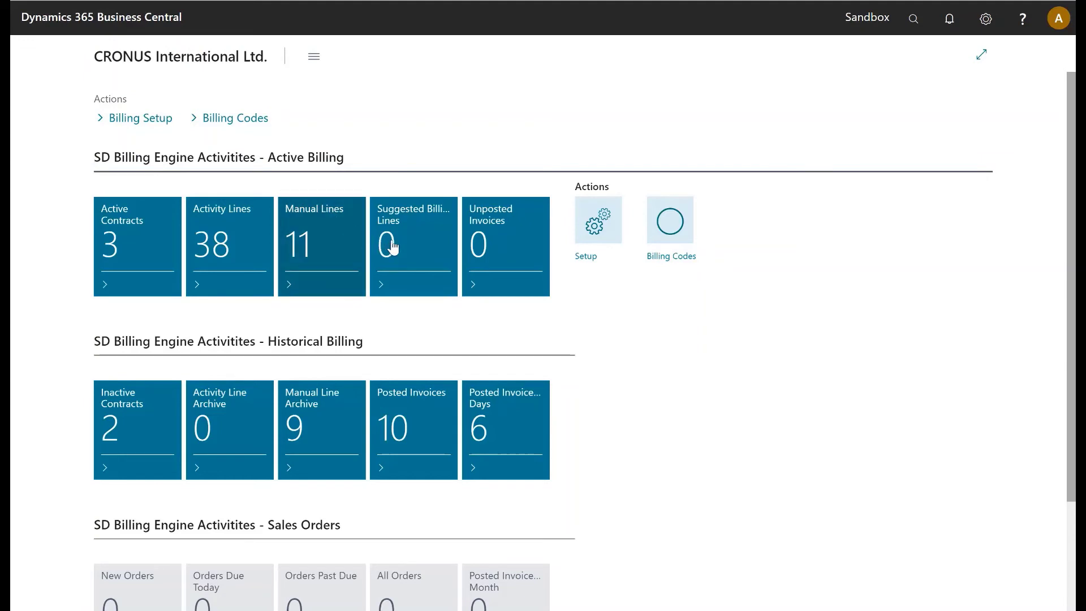
- Suggest billing lines with no billing code, customer or activity date filter, acknowledge the summary, and widen the External Document No. column
left_click(394, 247)
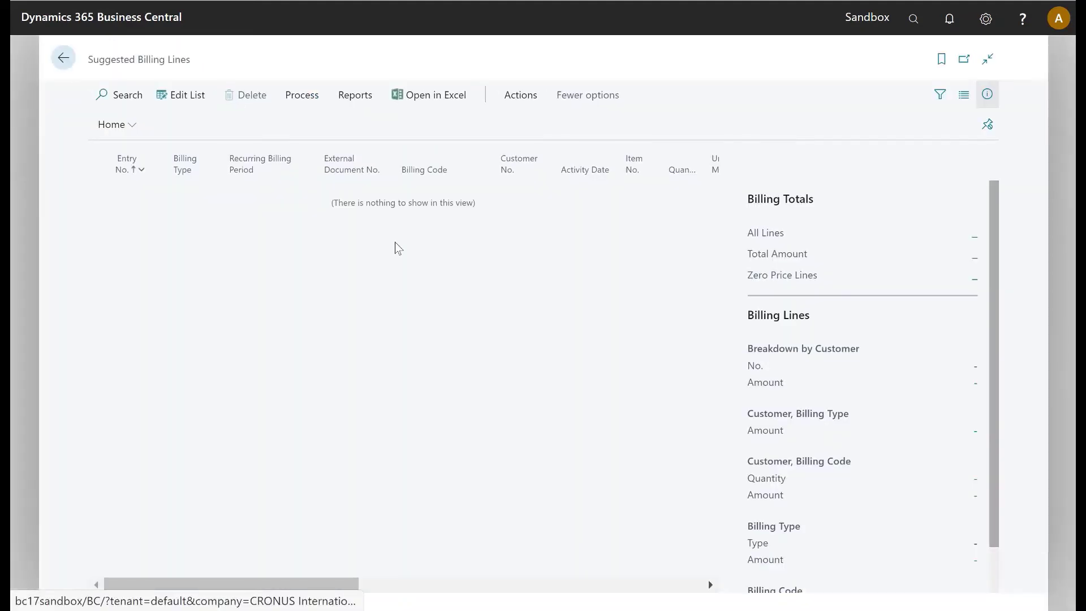
left_click(302, 97)
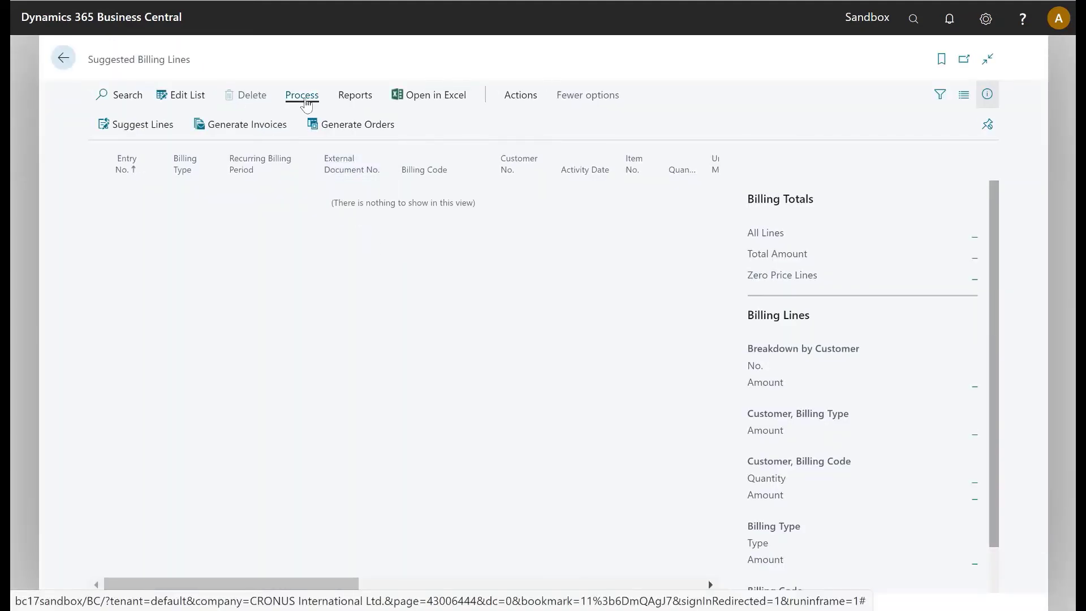
left_click(165, 127)
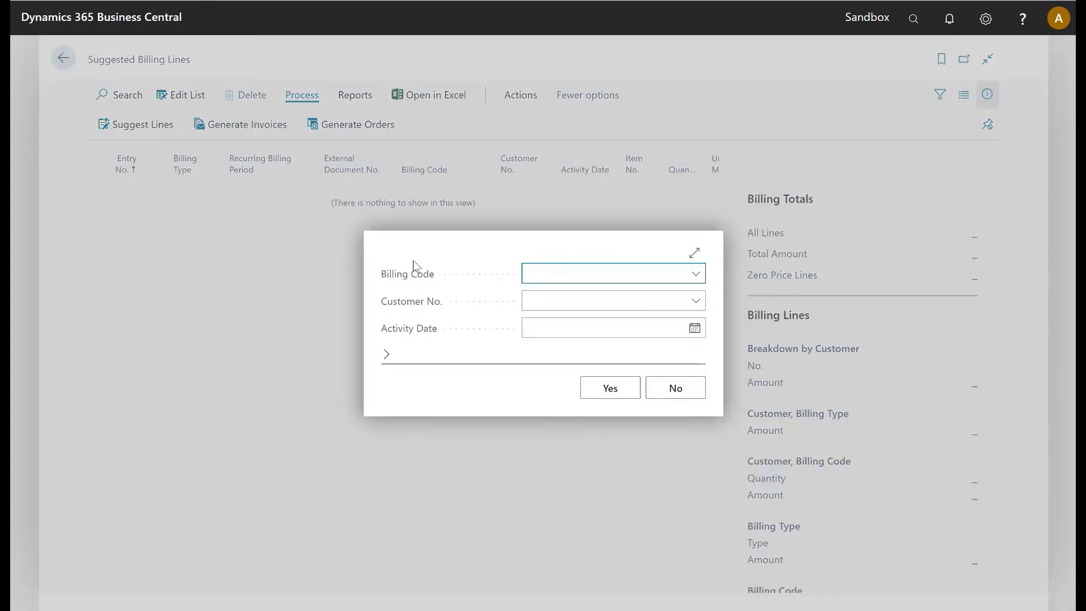
left_click(608, 391)
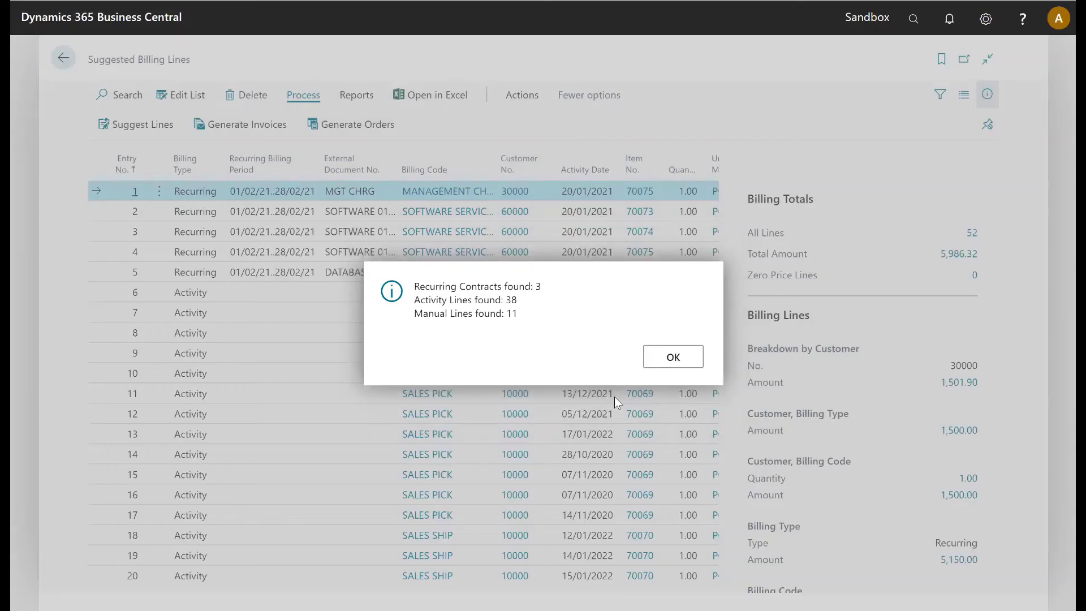
left_click(672, 358)
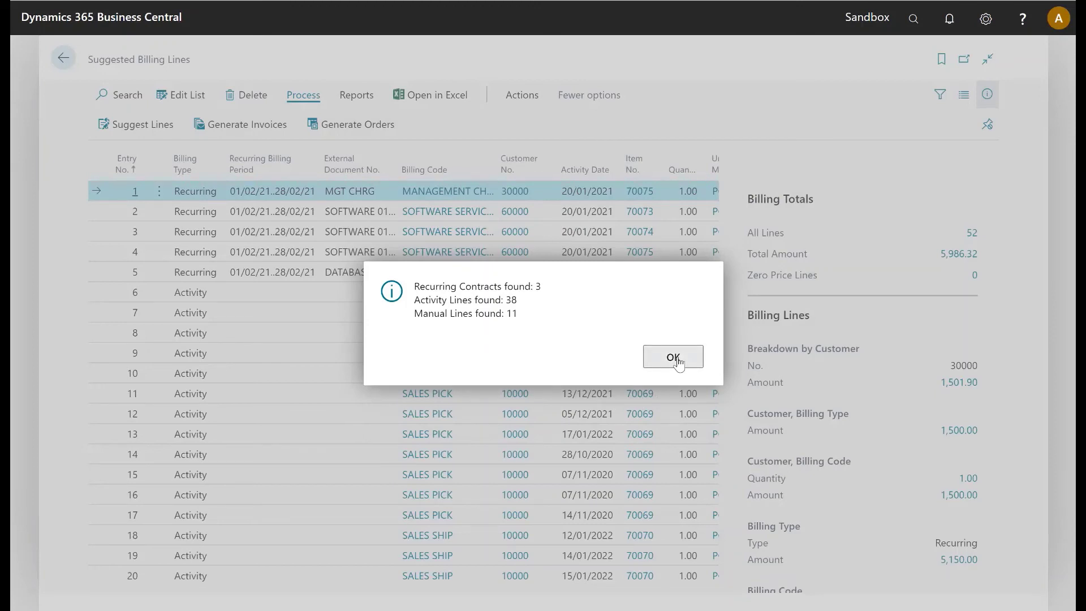
left_click_drag(398, 167, 419, 169)
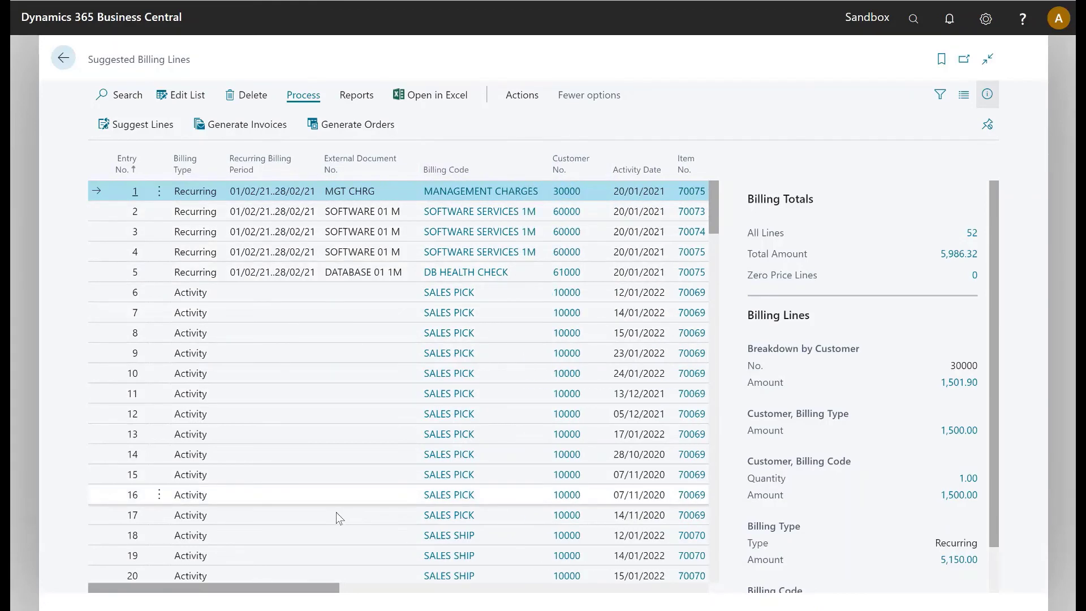
- Generate invoices from all suggested billing lines without filters and proceed to the Sales Invoices page
left_click(245, 126)
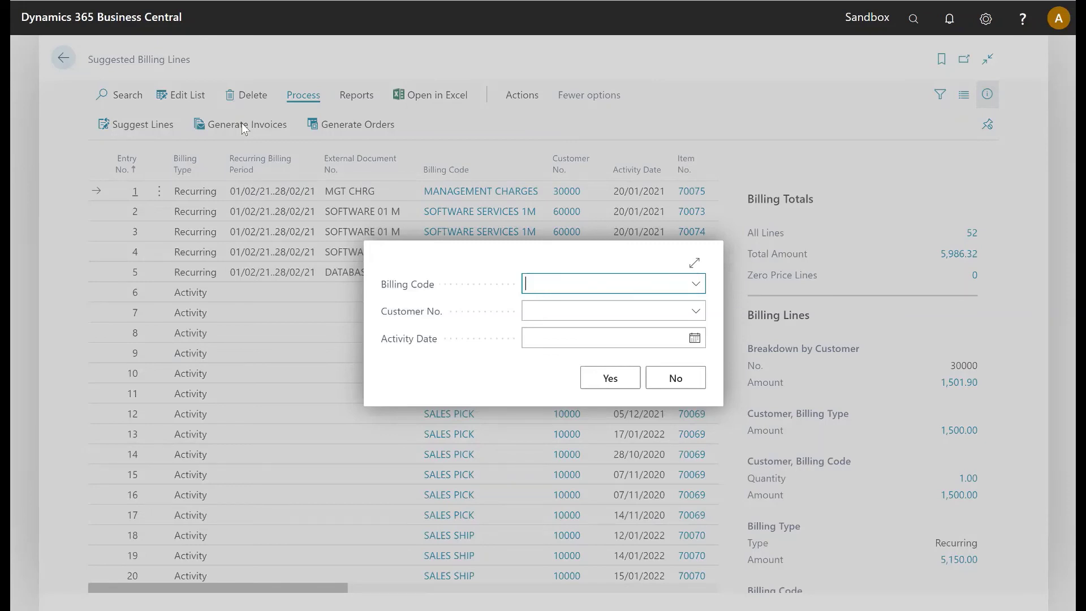
left_click(602, 377)
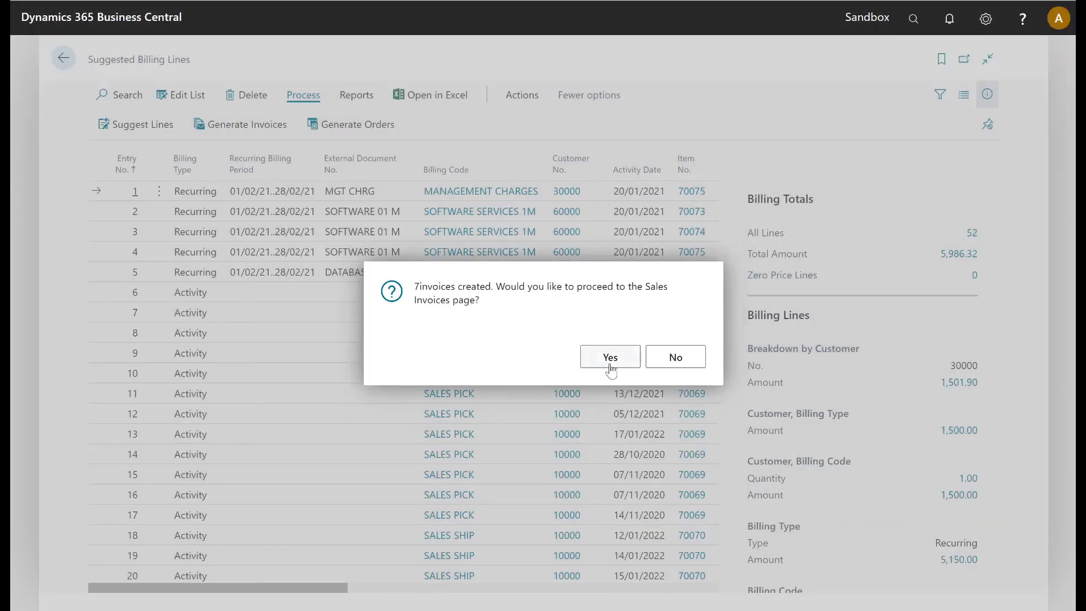
left_click(609, 360)
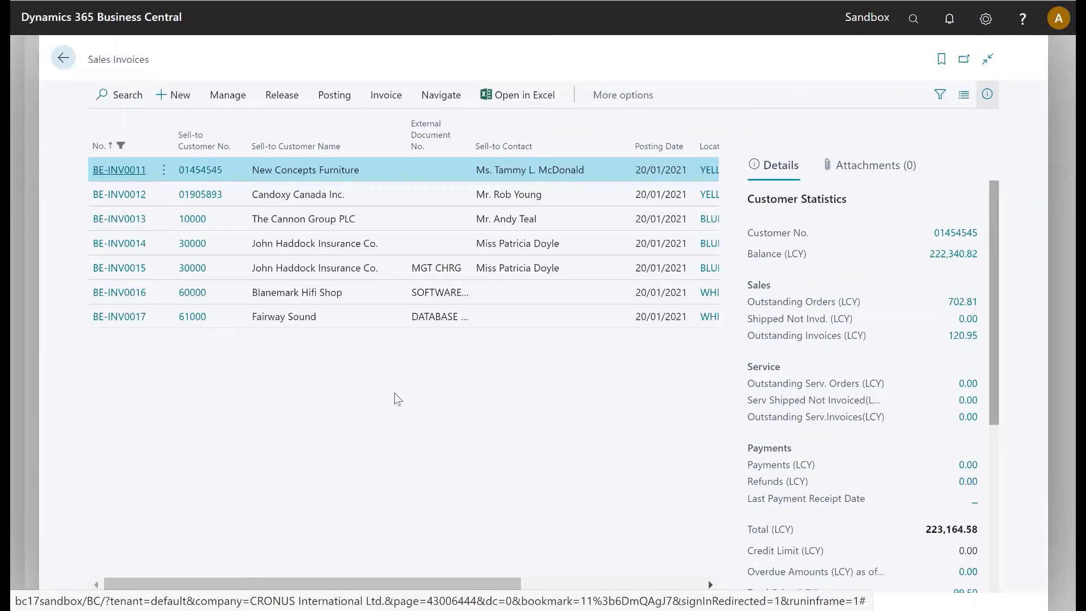
- Examine the lines of the Blanemark Hifi Shop and New Concepts Furniture invoices, exit each without posting, and leave the invoice list
left_click(129, 299)
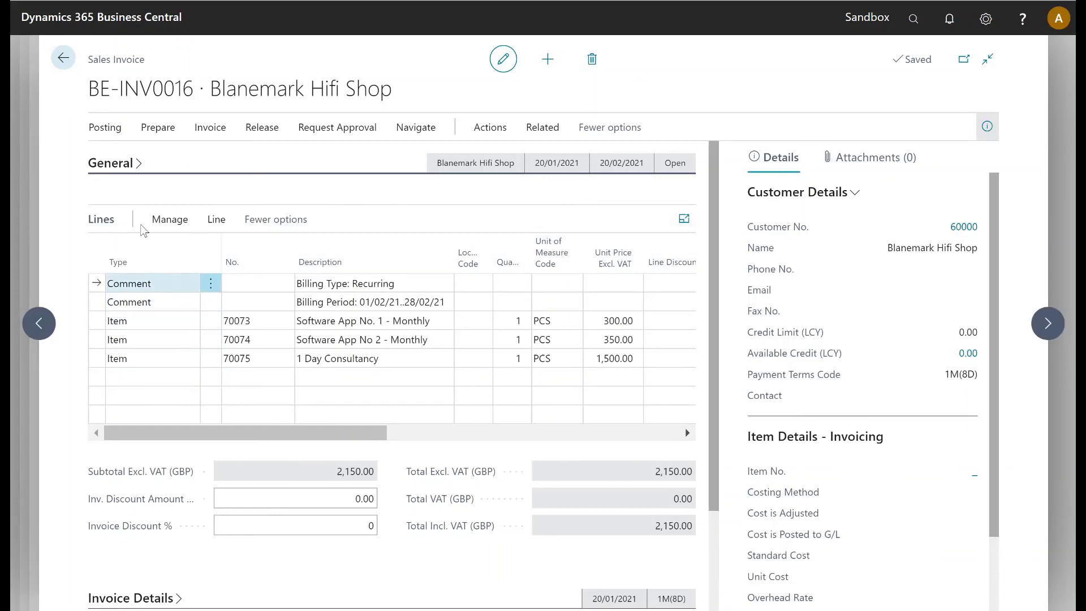
left_click(64, 58)
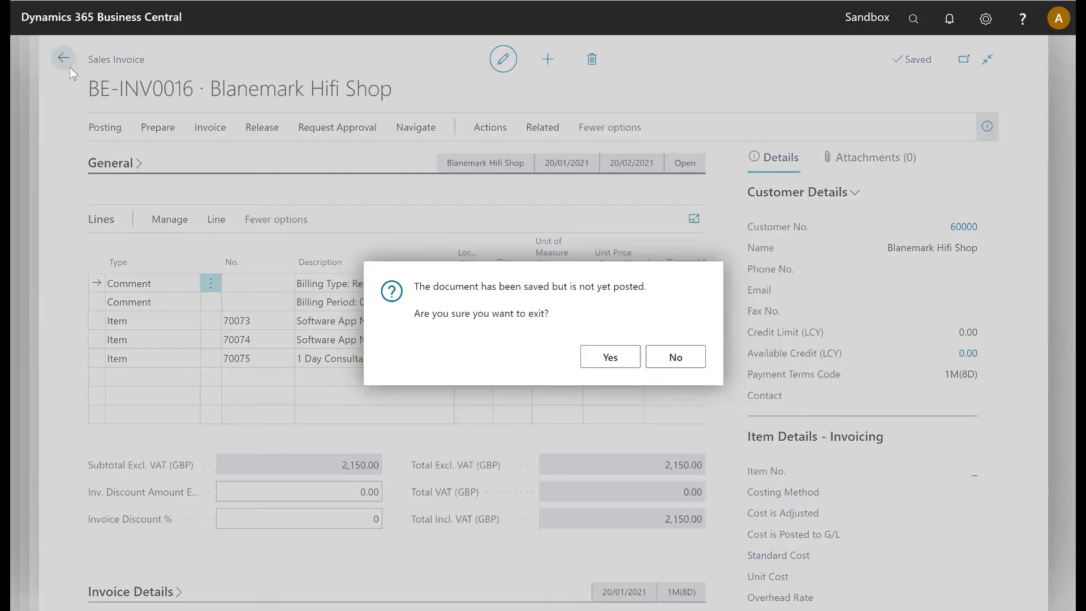
left_click(596, 358)
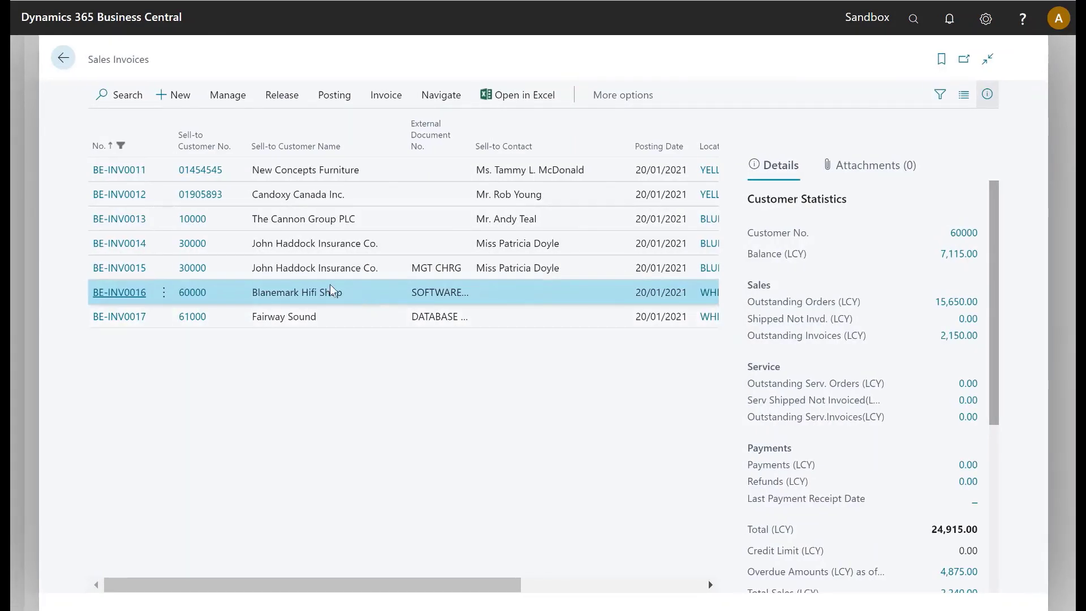
left_click(122, 171)
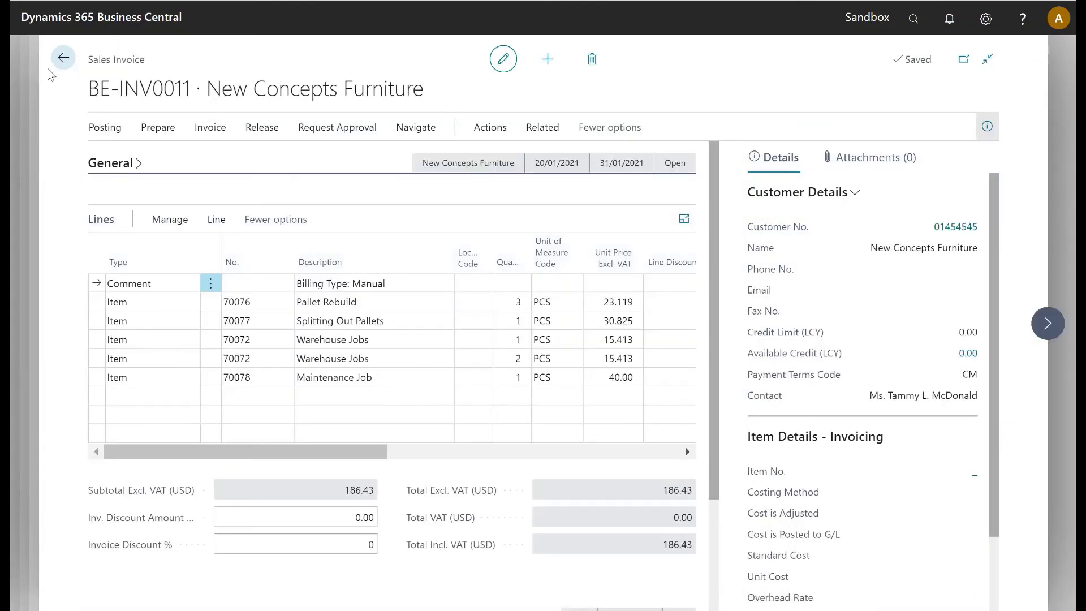
left_click(64, 58)
left_click(610, 357)
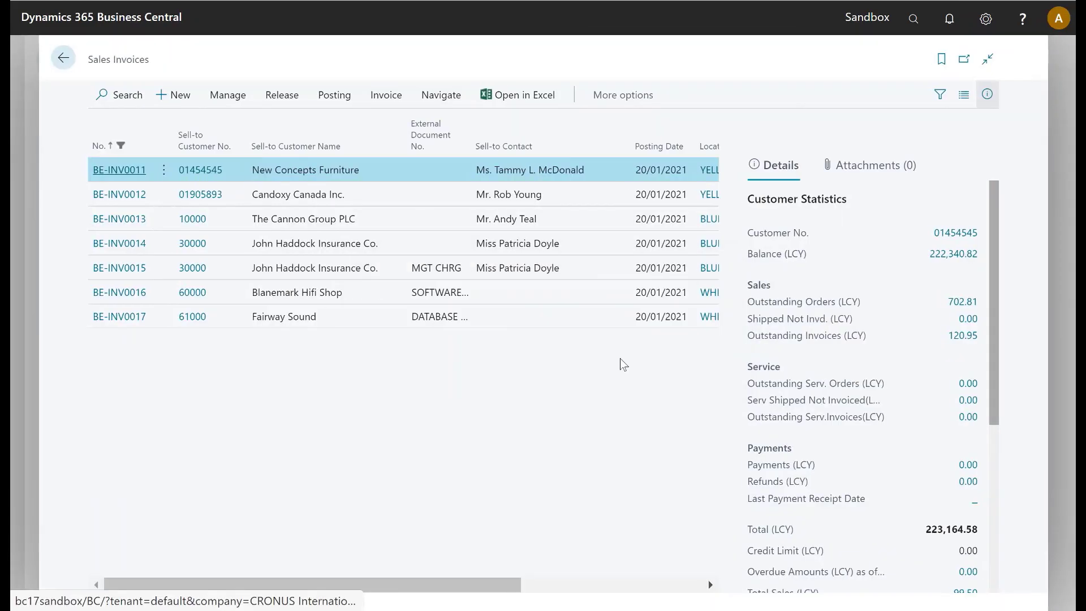
left_click(62, 63)
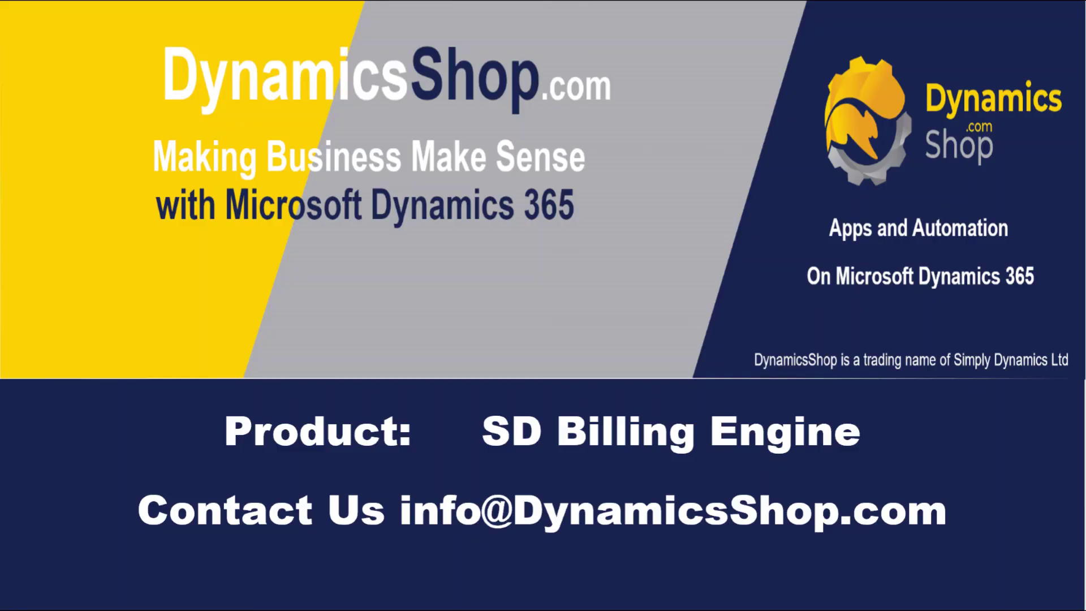